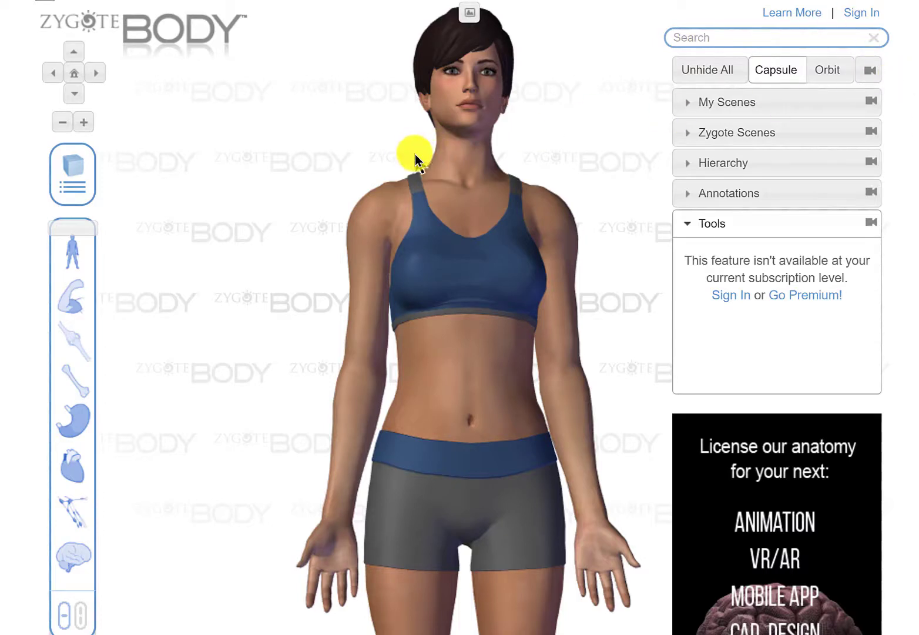
Open the body model menu listing Adult Female, Adult Male and Components.
click(73, 166)
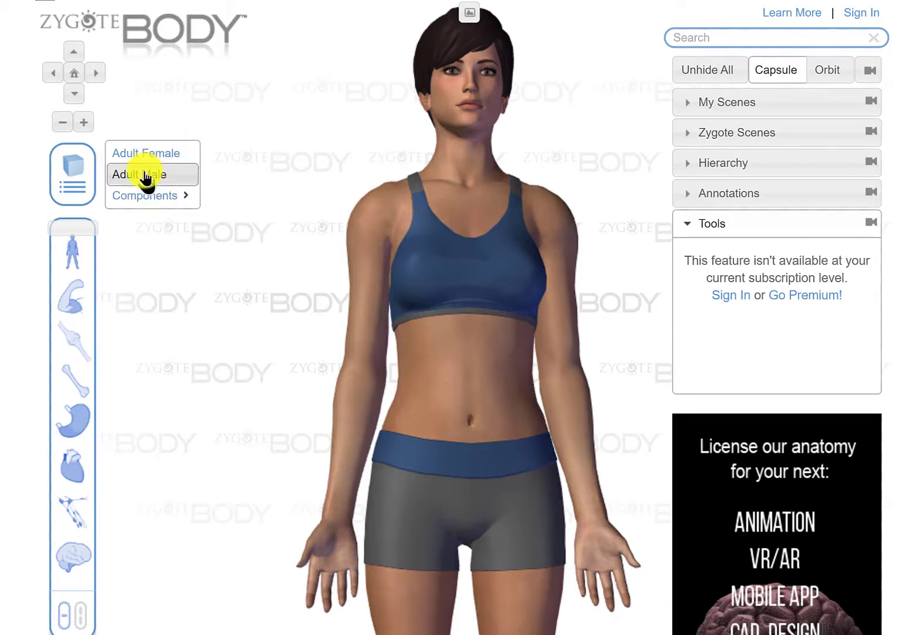
Dismiss the body model menu so the clothed adult female stays in view.
mouse_move(151, 203)
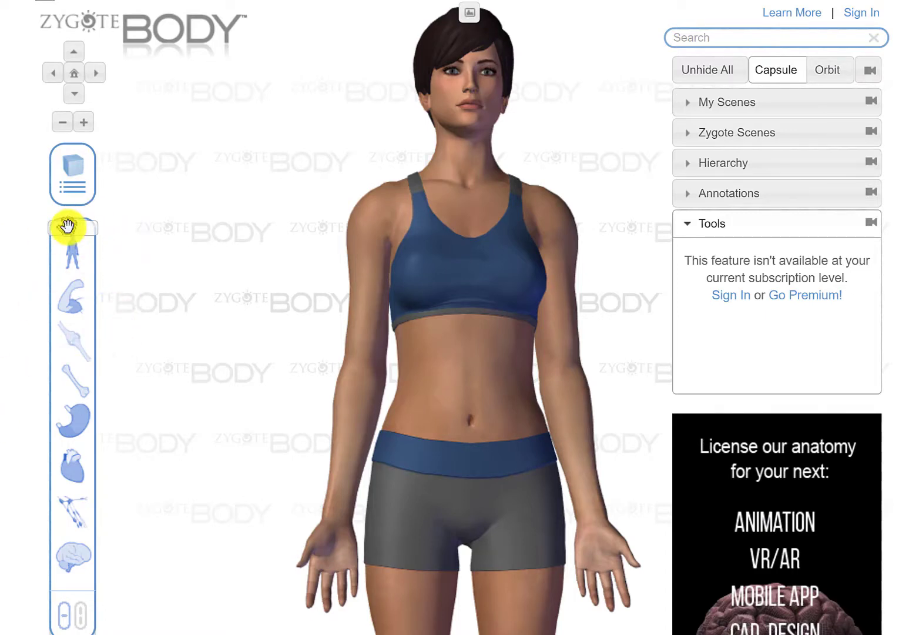
Switch to individual layer sliders and fade the skin fully out, exposing muscles and vessels.
drag(67, 228, 77, 147)
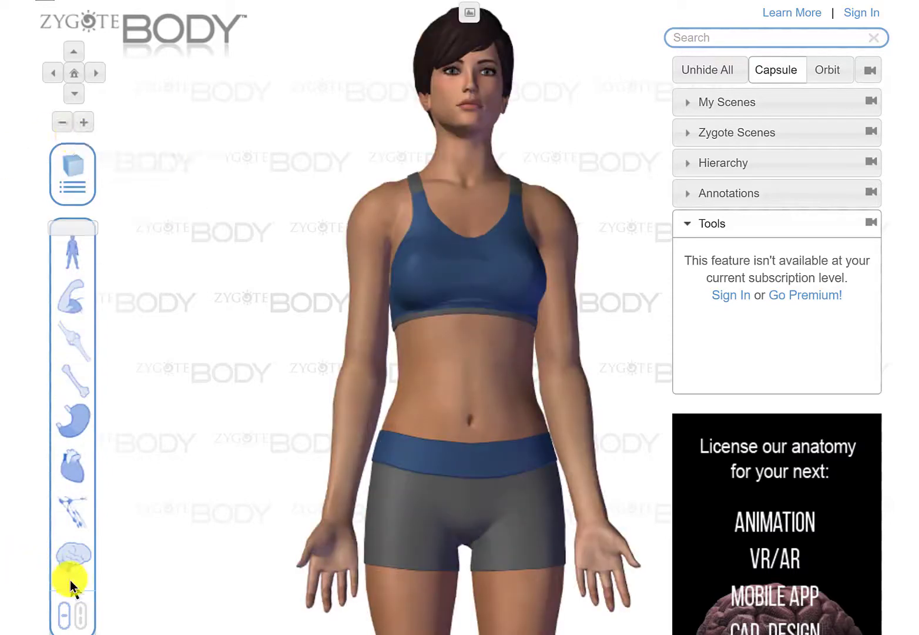
click(83, 615)
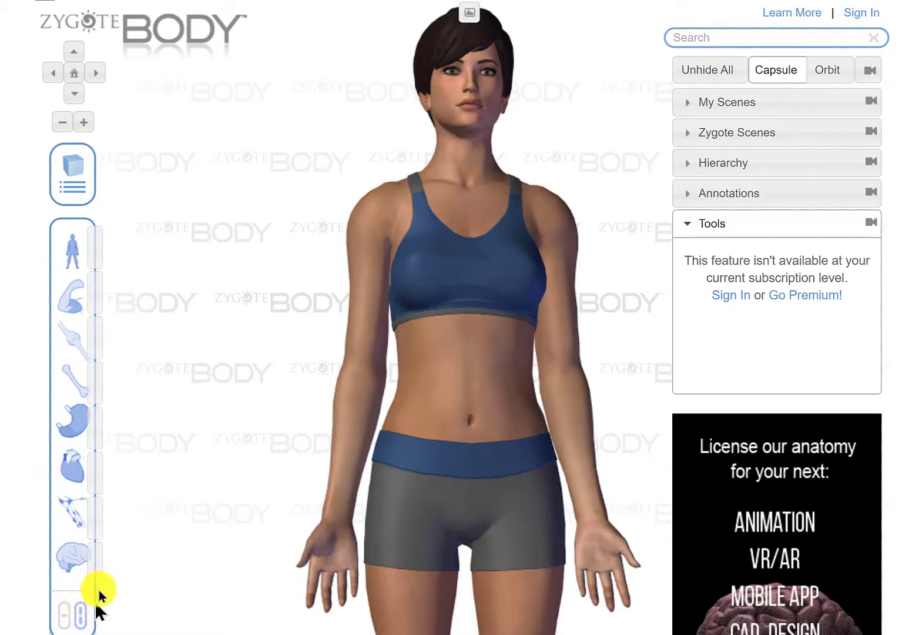
drag(92, 555, 135, 570)
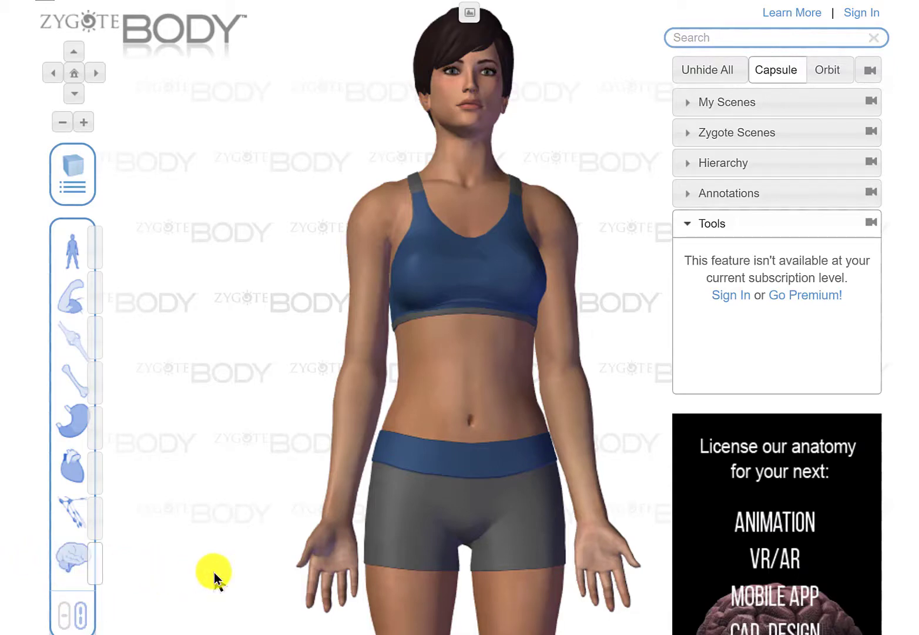
drag(97, 238, 116, 354)
drag(97, 247, 521, 113)
With the skin hidden, fade the muscle layer out to reveal the skeleton and organs.
drag(78, 231, 16, 279)
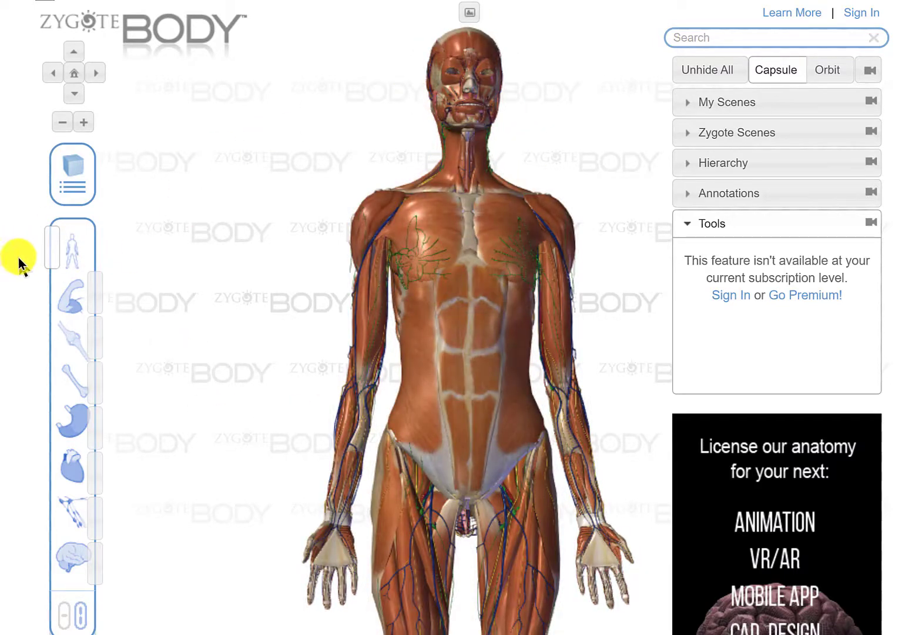
click(89, 574)
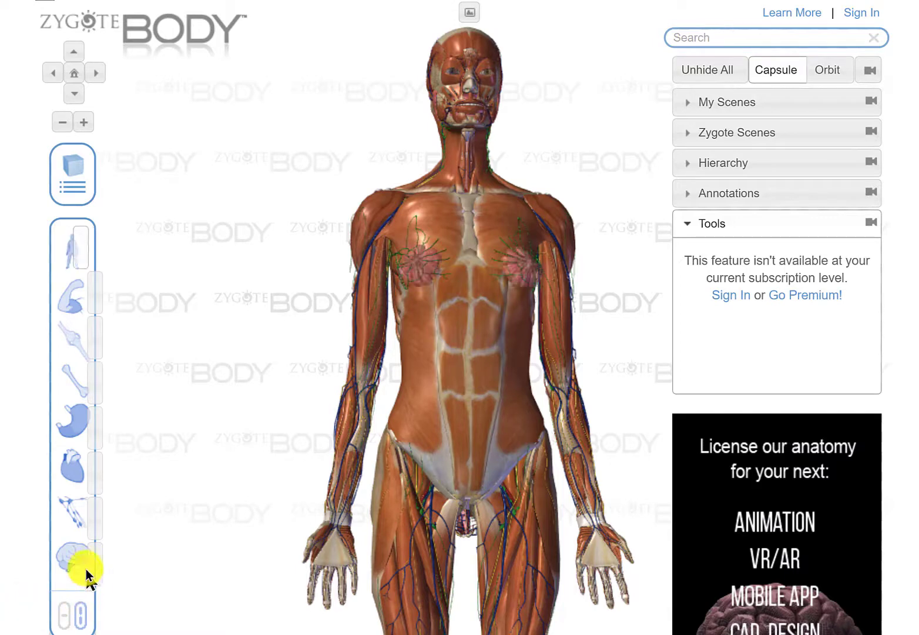
click(72, 247)
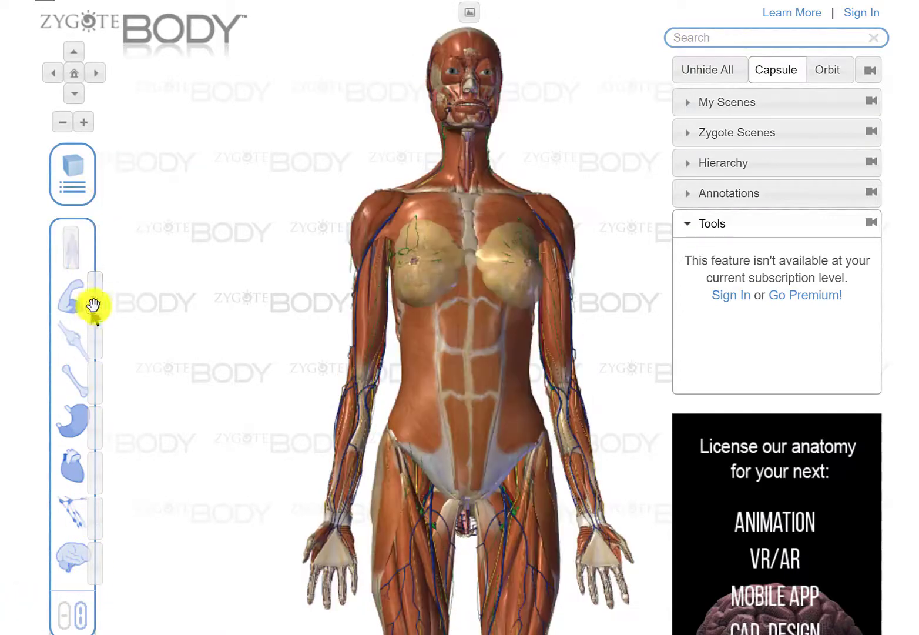
drag(96, 300, 42, 290)
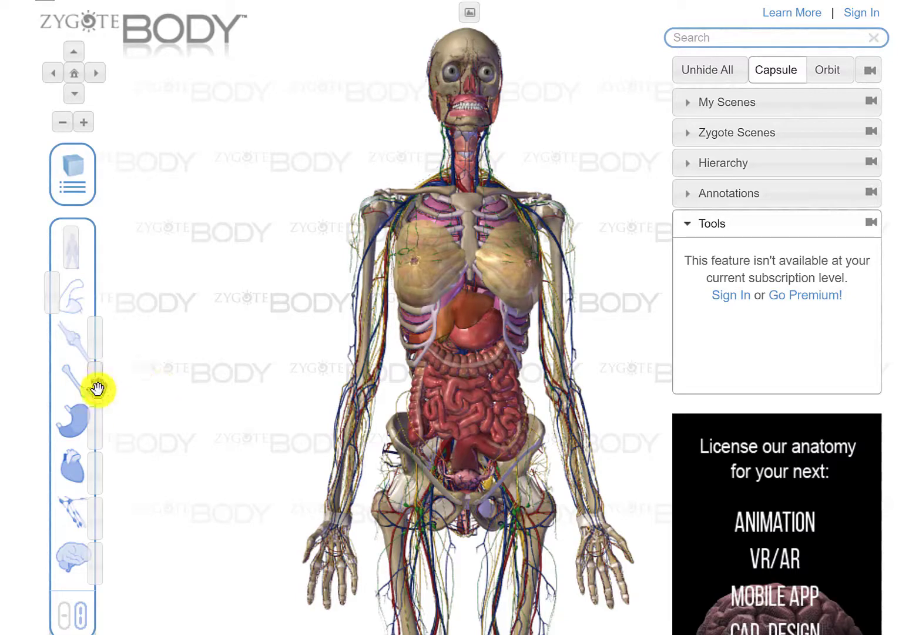
Fade out the digestive organs, keeping the skeleton at full opacity.
drag(97, 383, 42, 374)
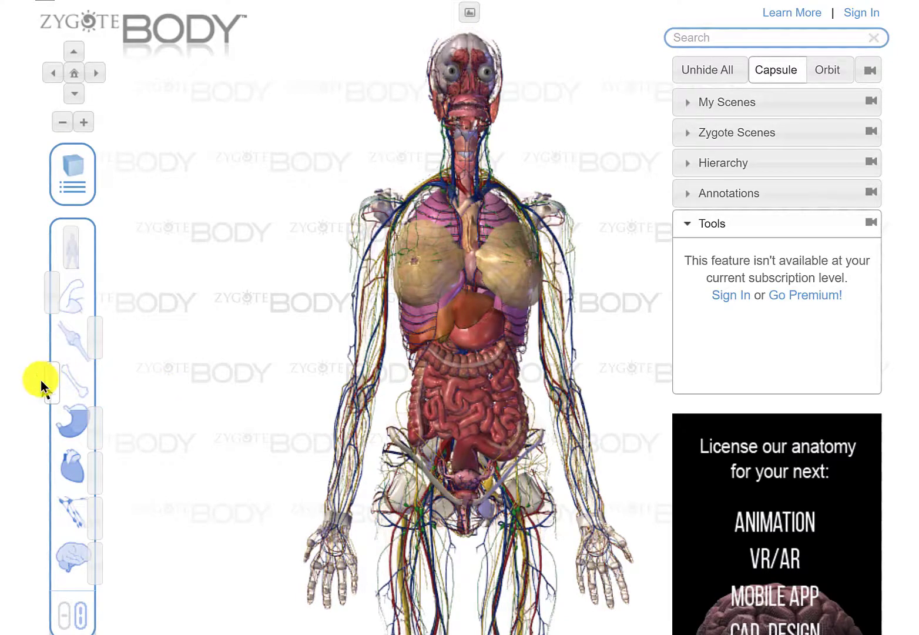
drag(93, 426, 143, 515)
drag(86, 435, 6, 418)
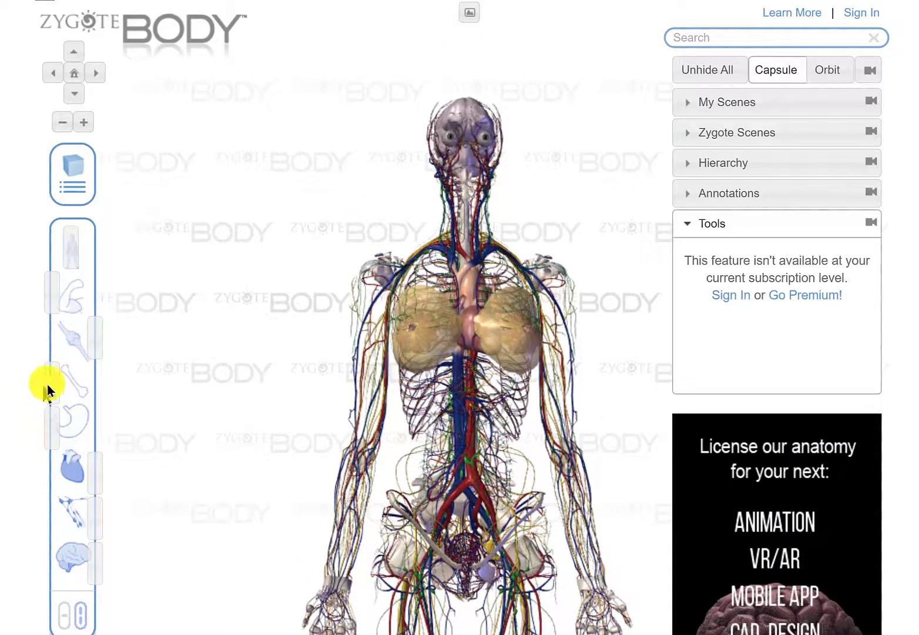
drag(53, 380, 125, 399)
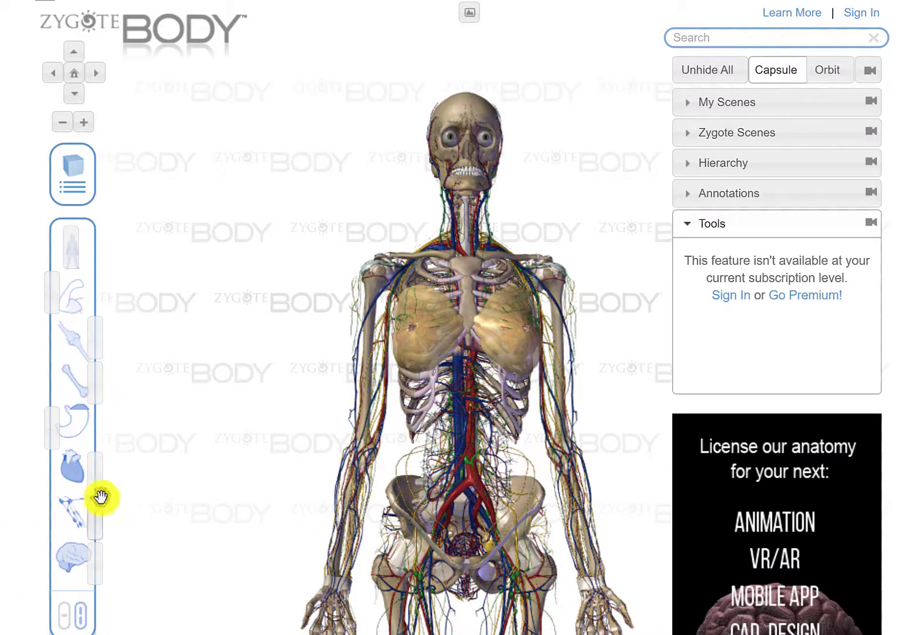
Fade out the heart and blood vessels, lymphatic vessels and nerves, leaving the bare skeleton.
drag(100, 476, 3, 470)
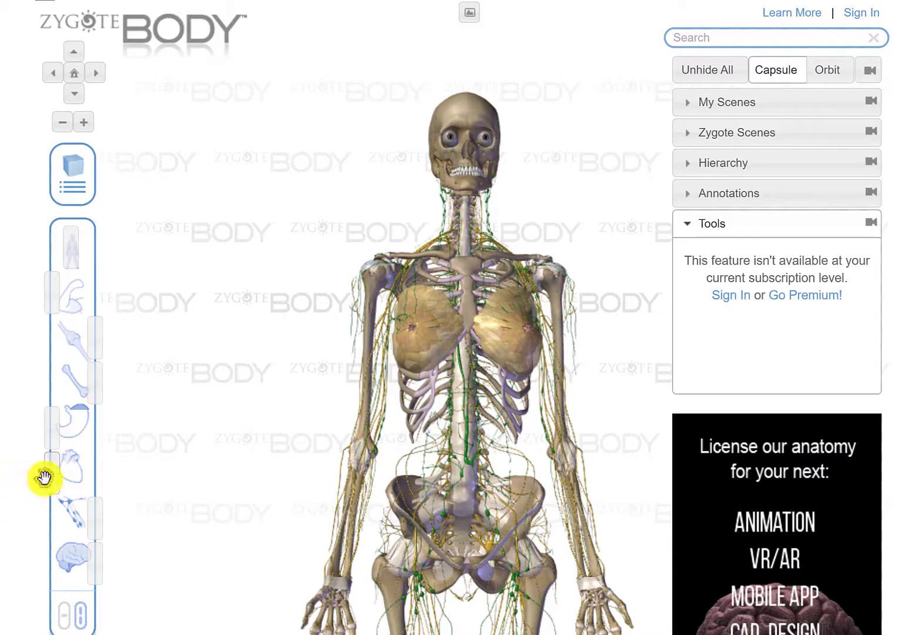
drag(96, 511, 39, 520)
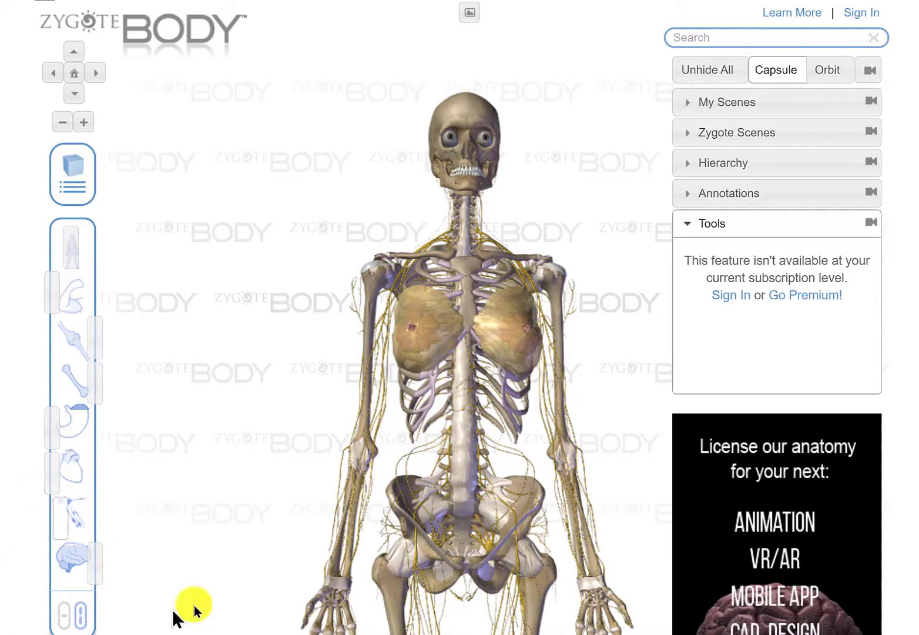
click(84, 495)
drag(84, 495, 3, 493)
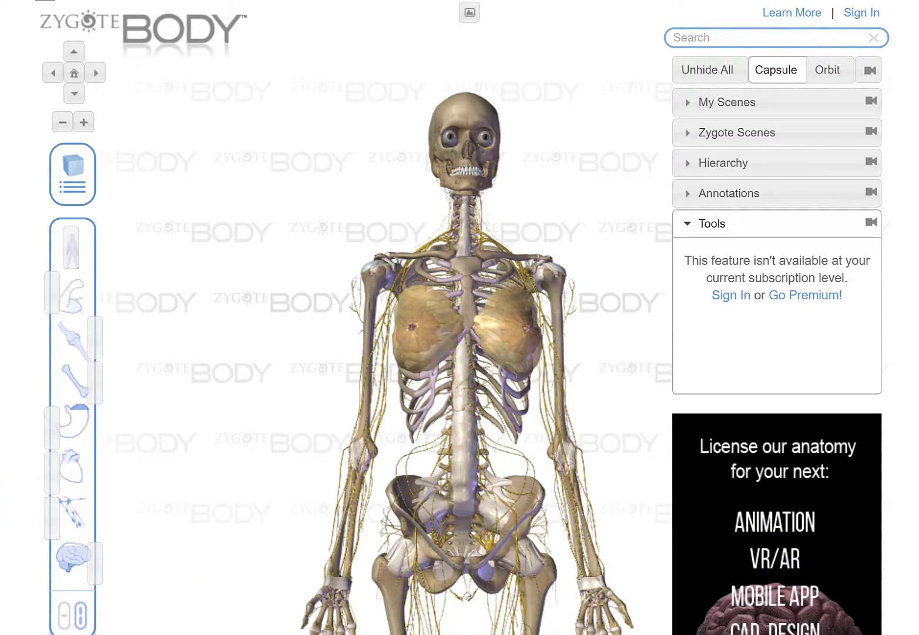
drag(90, 556, 3, 563)
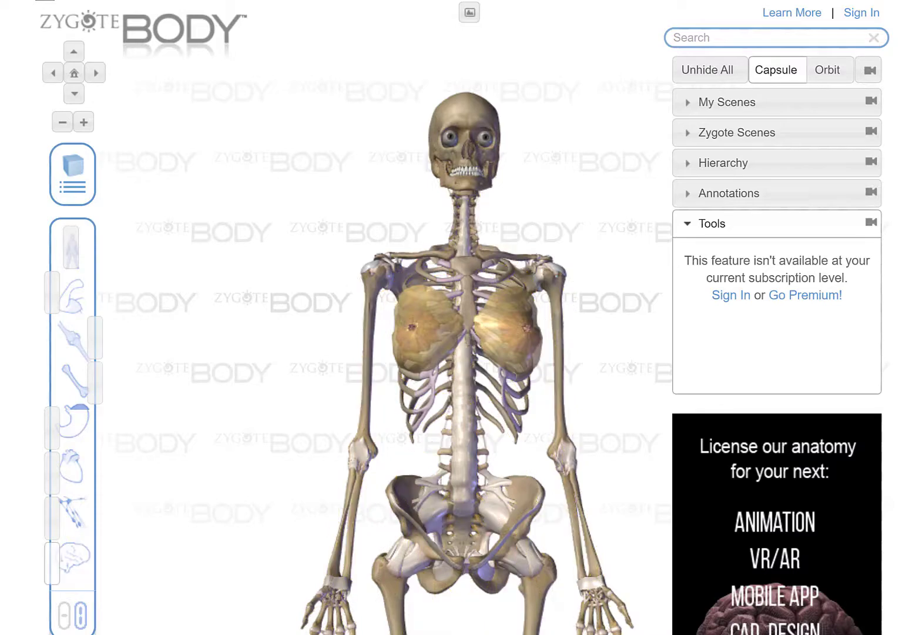
Restore the nerves and rotate the skeleton to view its back, then face front again.
click(88, 561)
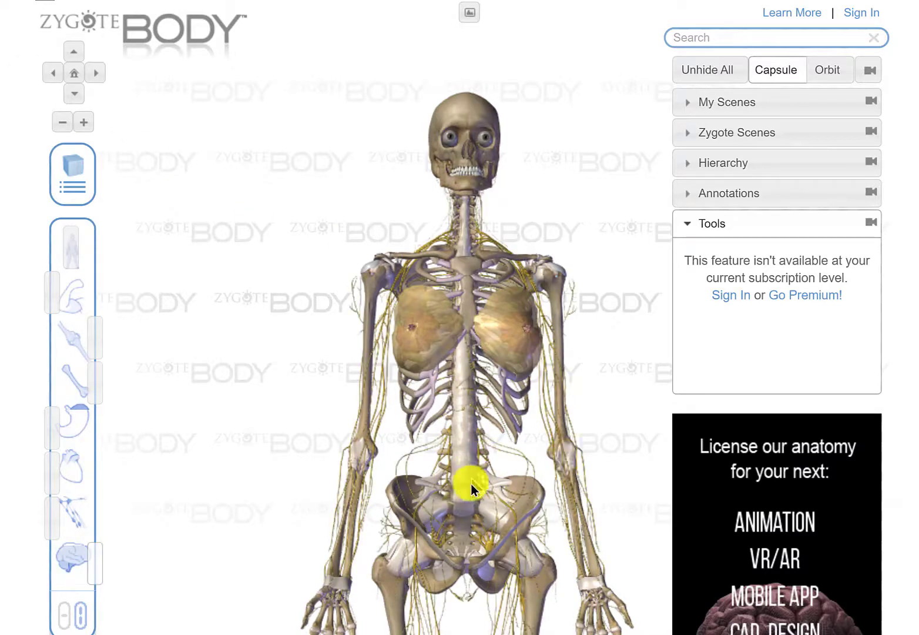
drag(421, 476, 658, 410)
drag(658, 414, 151, 320)
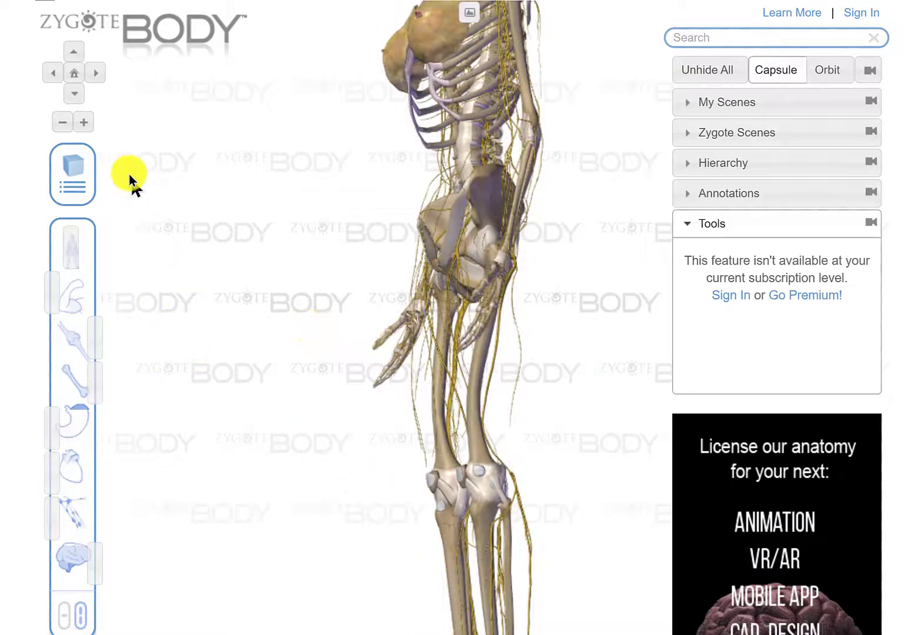
Zoom in on the skeleton and pan the view from the knees up to the skull.
click(84, 124)
drag(84, 123, 85, 124)
drag(414, 72, 250, 522)
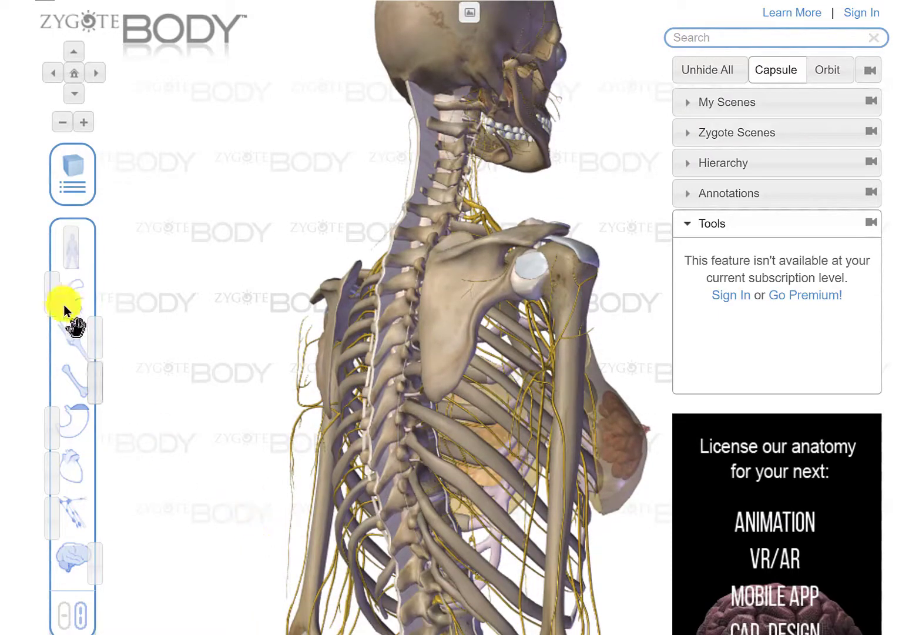
click(75, 182)
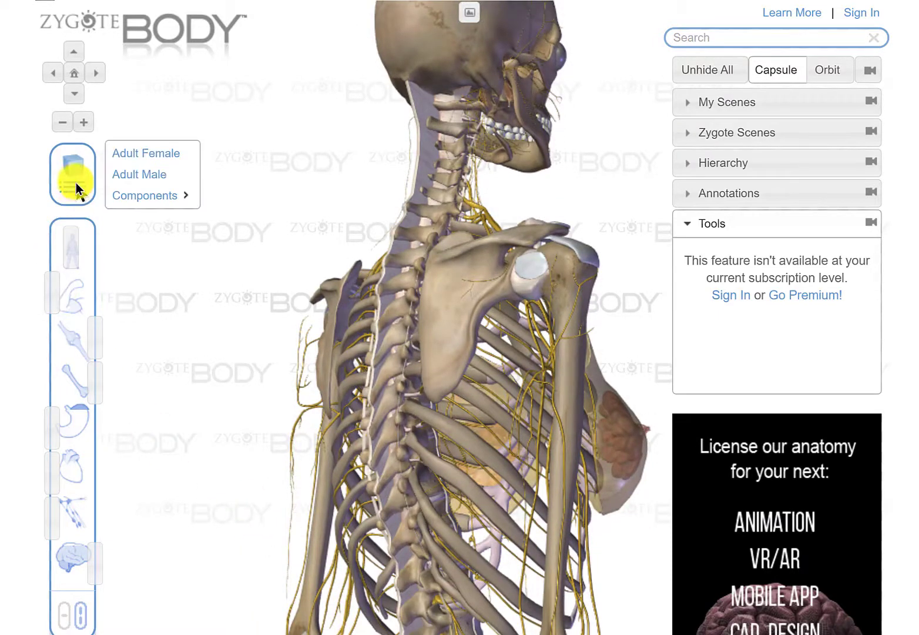
Choose Adult Male from the model menu and confirm the load.
click(177, 175)
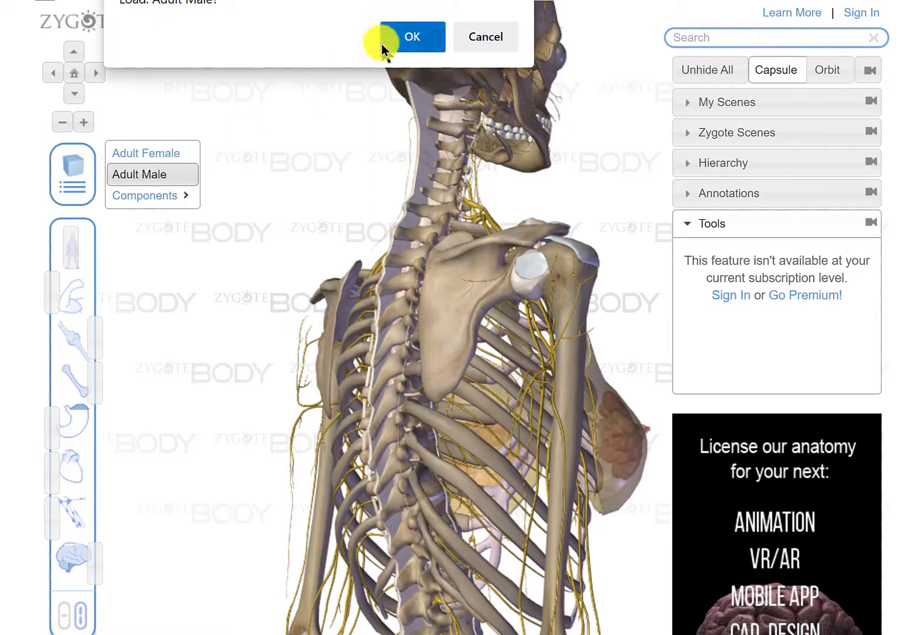
click(420, 37)
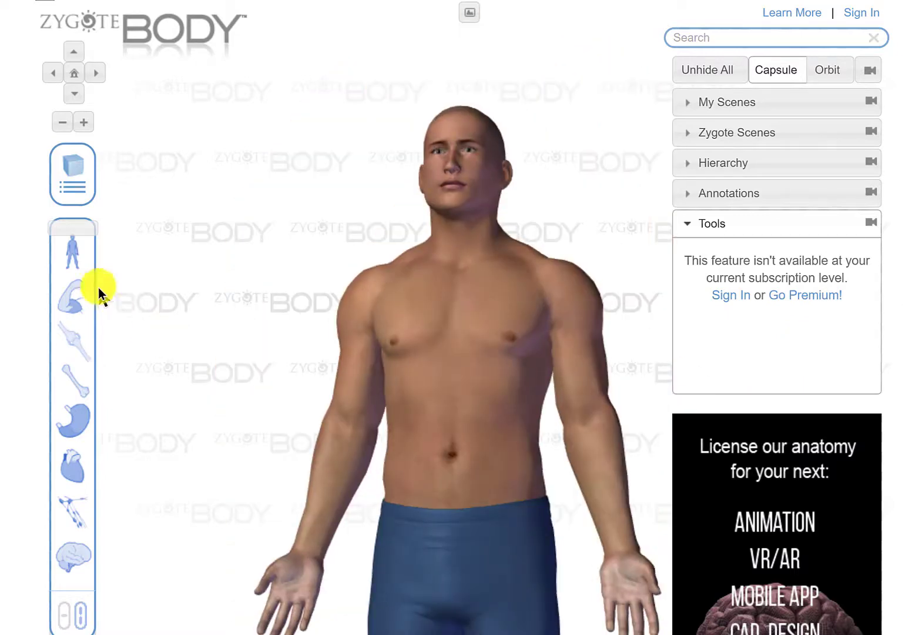
Rotate the adult male to a side profile, nudge him down and up, then turn him to his back.
drag(625, 431, 559, 414)
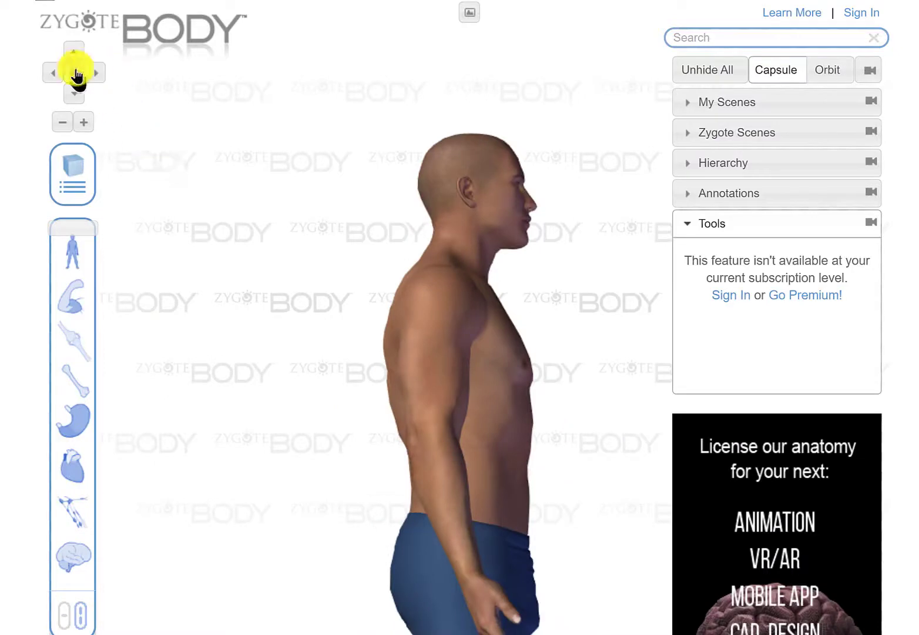
click(75, 95)
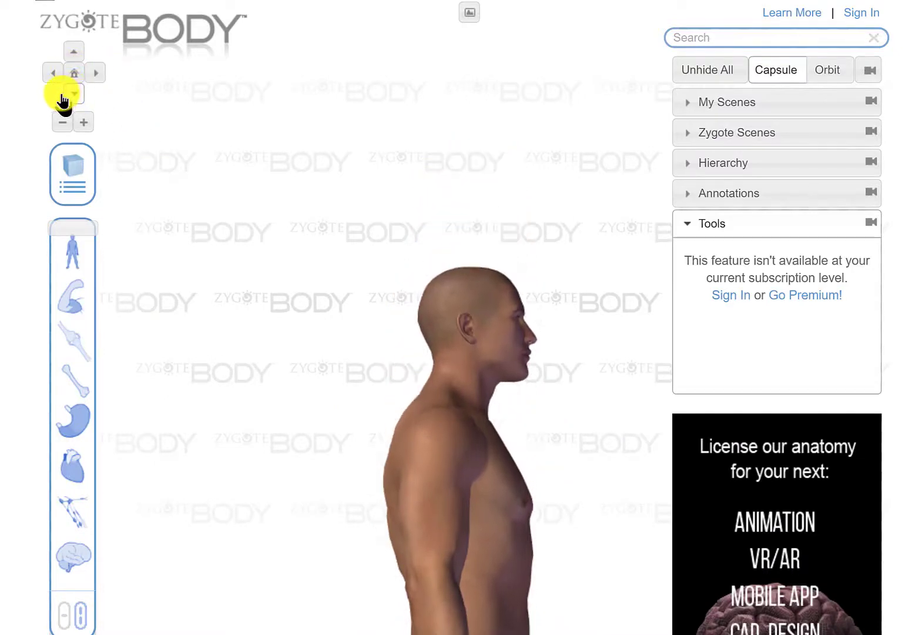
click(70, 52)
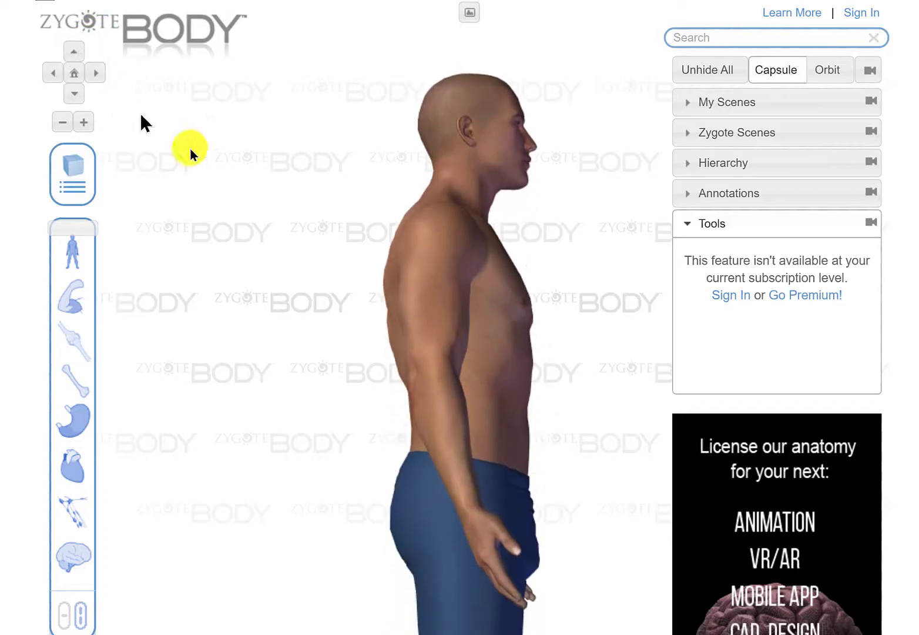
drag(484, 402, 415, 370)
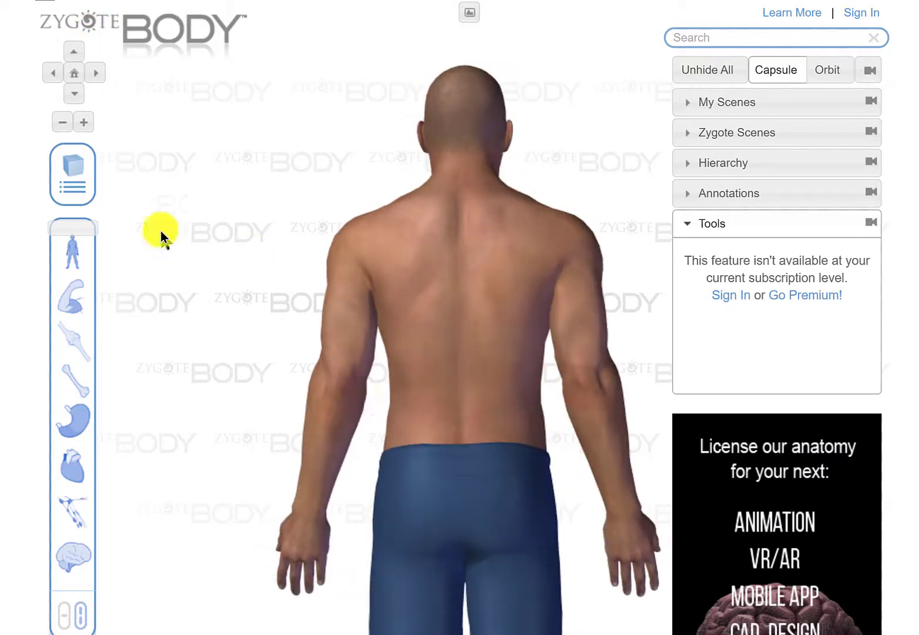